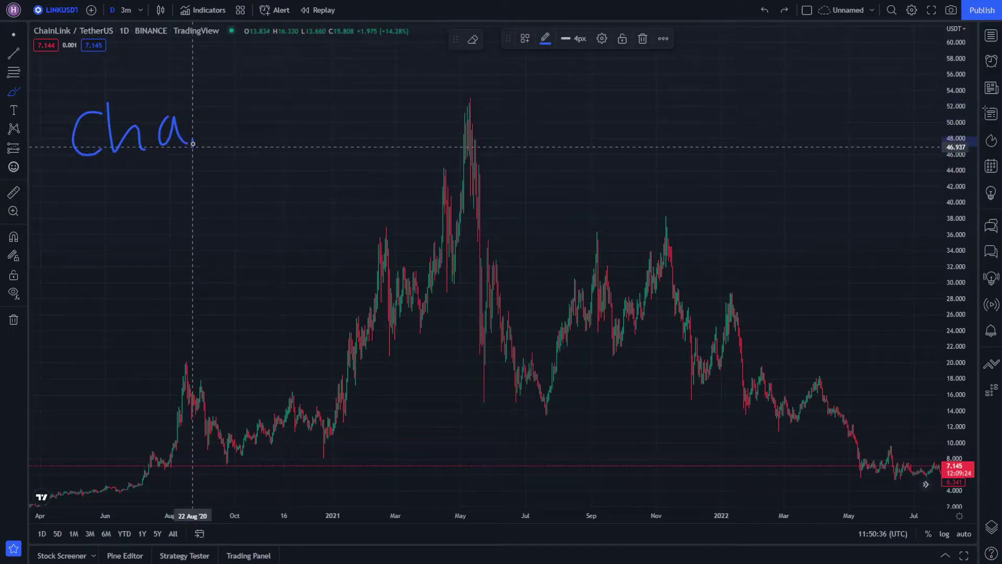
Finish handwriting the title "Chainlink" with the brush above the early part of the chart.
mouse_move(247, 81)
mouse_down()
mouse_move(272, 149)
mouse_move(358, 157)
mouse_up()
click(299, 104)
drag(349, 117, 356, 157)
drag(376, 96, 396, 163)
click(193, 83)
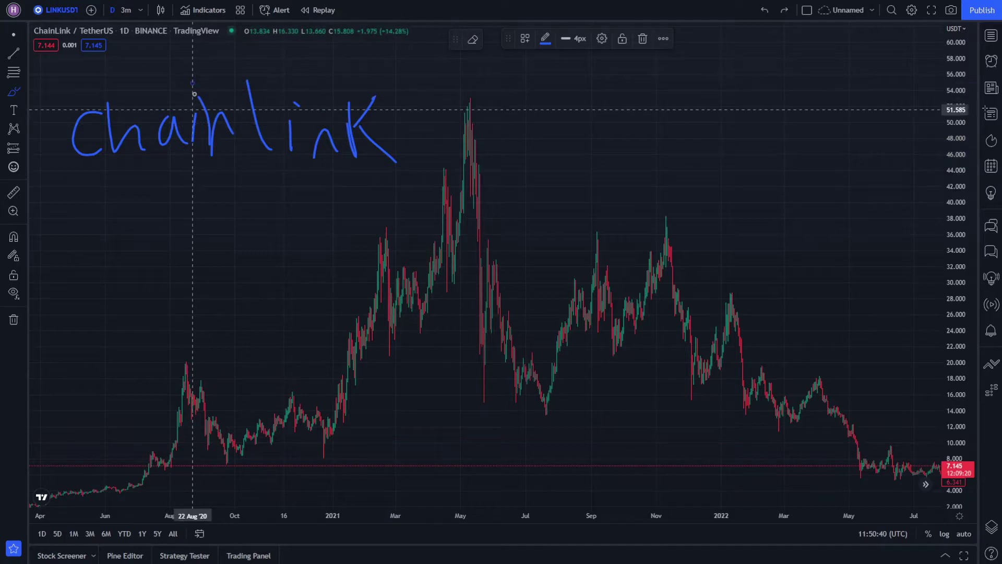
Handwrite the date 5/9 with the brush below the title.
mouse_move(172, 195)
mouse_down()
mouse_move(123, 206)
mouse_move(159, 266)
mouse_up()
drag(229, 180, 204, 272)
drag(270, 206, 272, 267)
Draw a Fibonacci retracement from about 14.855 in late January 2022 down to about -8.322 in early January 2021.
click(13, 34)
mouse_move(496, 208)
mouse_down()
mouse_move(192, 140)
mouse_move(342, 136)
mouse_up()
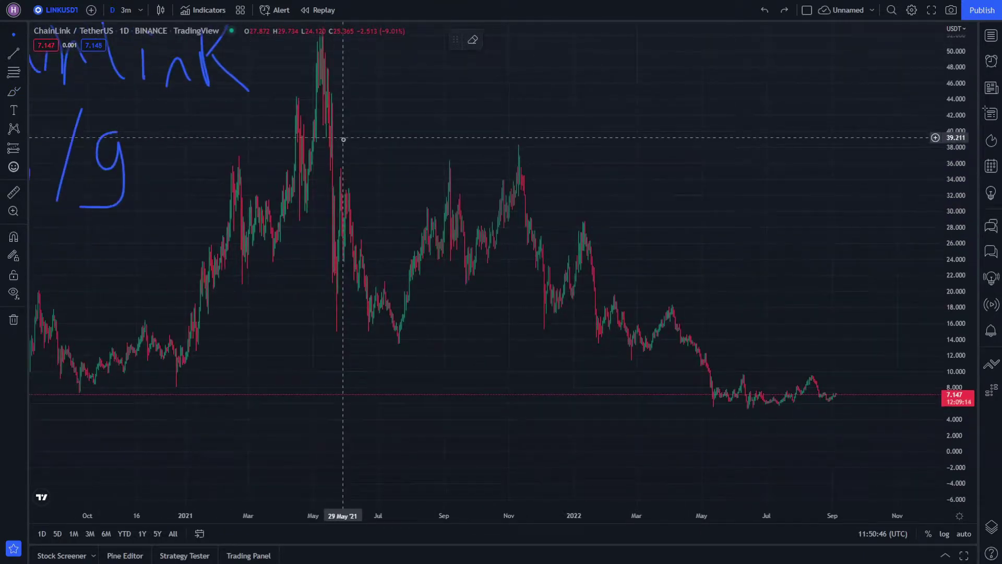
drag(479, 516, 237, 515)
drag(256, 479, 612, 466)
click(13, 73)
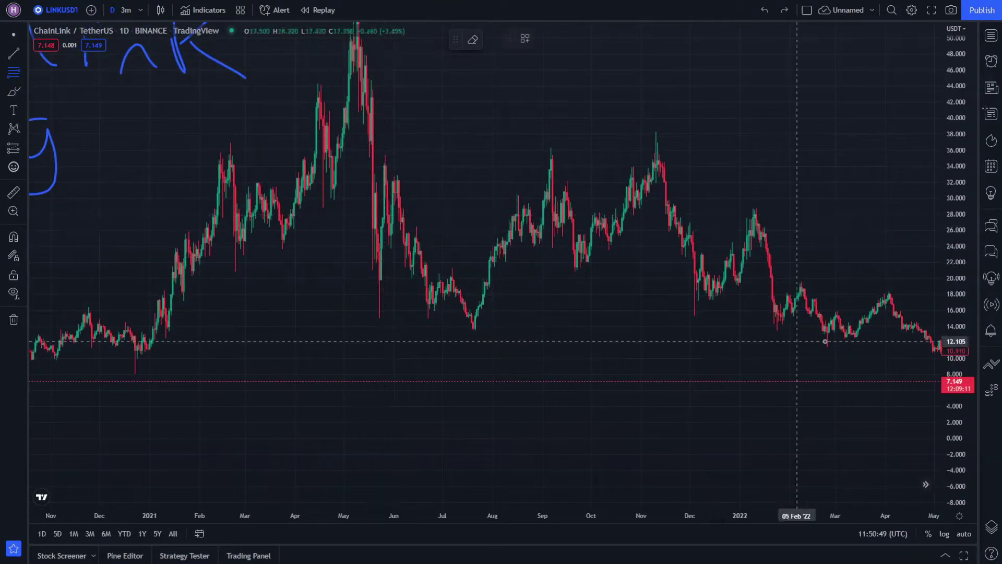
click(786, 319)
click(153, 504)
mouse_move(776, 232)
mouse_down()
mouse_move(667, 214)
mouse_move(441, 130)
mouse_move(656, 61)
mouse_up()
drag(422, 428, 628, 386)
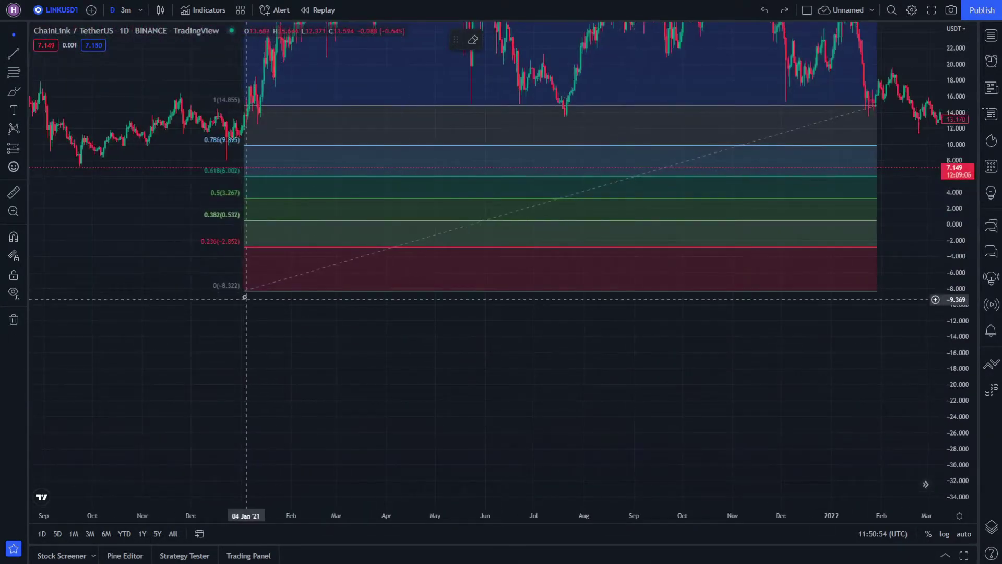
Move the retracement's lower anchor to early December 2020 and further down so the 0.786 level sits at 7.023.
drag(245, 292, 188, 398)
drag(655, 356, 315, 447)
drag(694, 402, 735, 528)
drag(959, 337, 958, 222)
drag(809, 288, 594, 231)
drag(468, 331, 673, 289)
drag(412, 368, 678, 306)
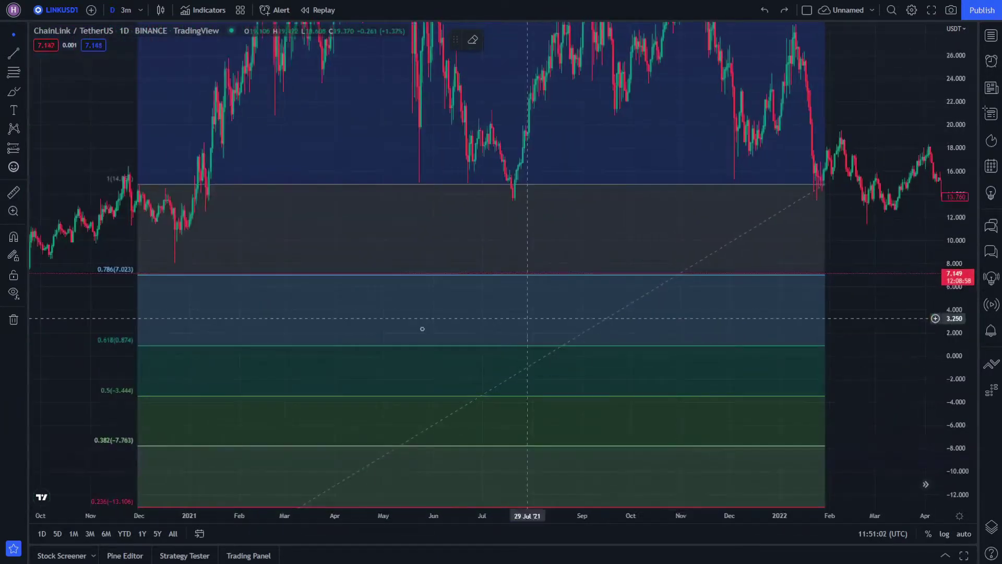
Circle the current September 2022 price and the July 2020 dip near 7 with the brush.
drag(351, 517, 603, 489)
drag(719, 459, 755, 452)
drag(443, 394, 9, 382)
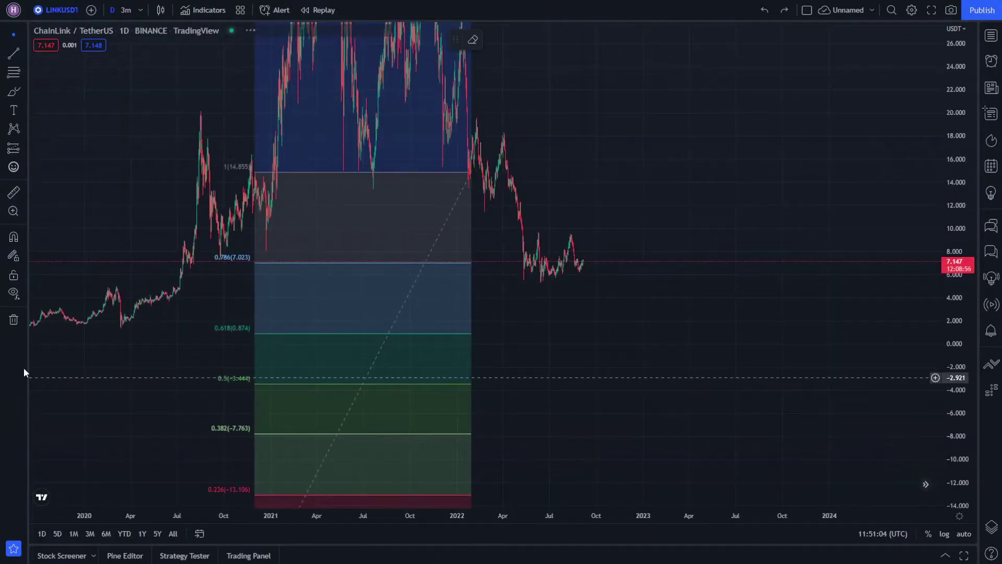
click(14, 91)
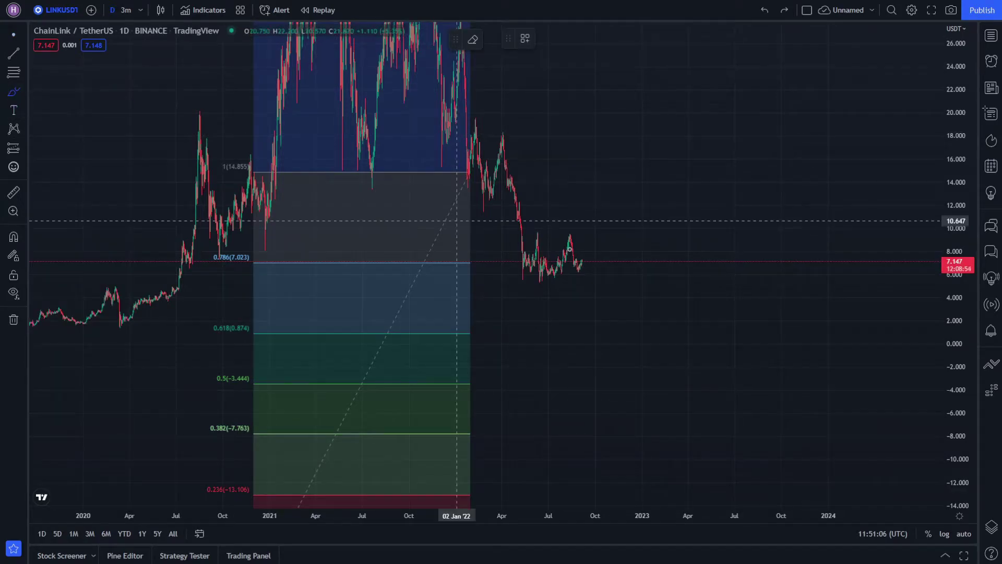
drag(574, 259, 577, 261)
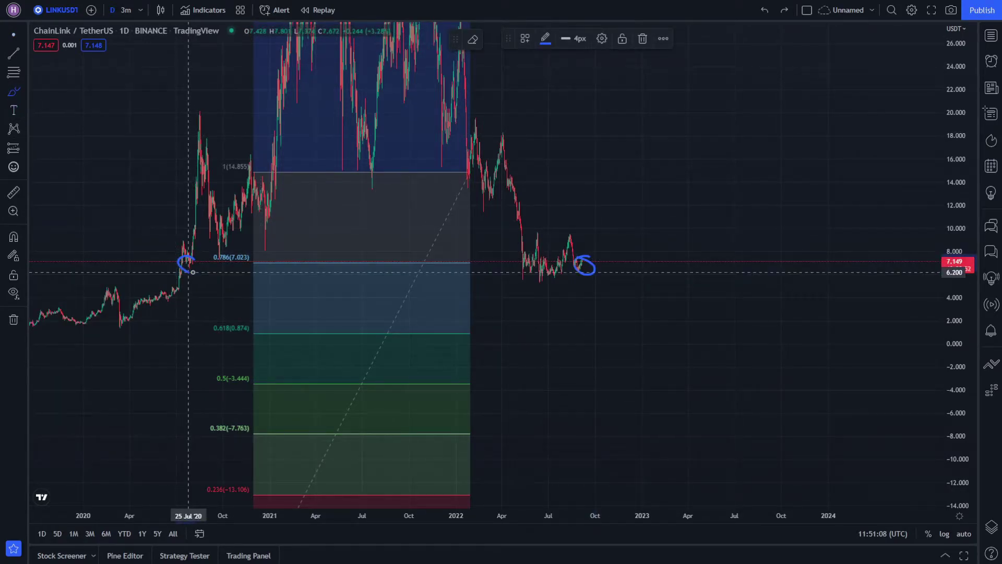
Circle the 0.618 (0.874) and 0.786 (7.023) retracement level labels with the brush.
click(14, 32)
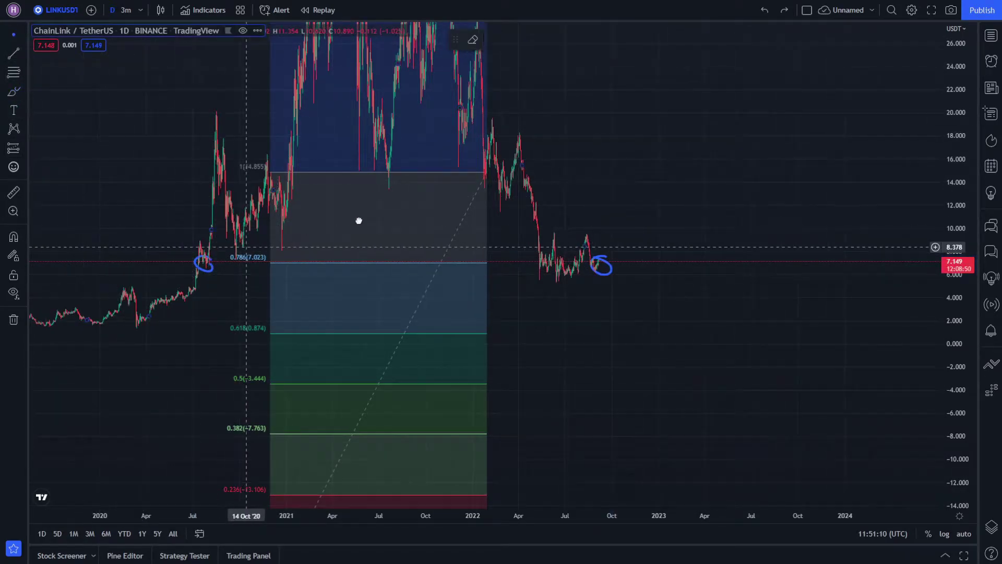
drag(291, 239, 537, 183)
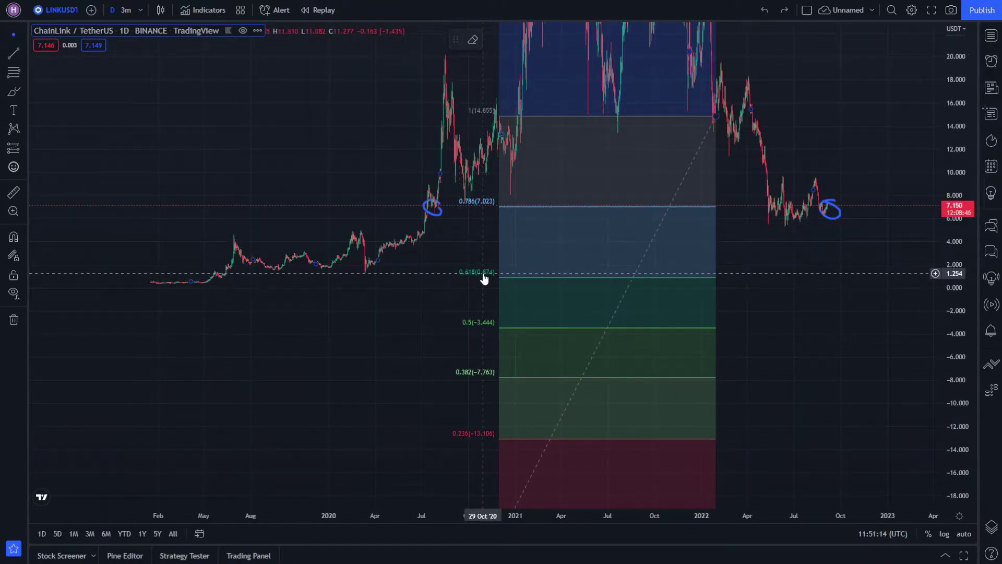
drag(482, 284, 424, 304)
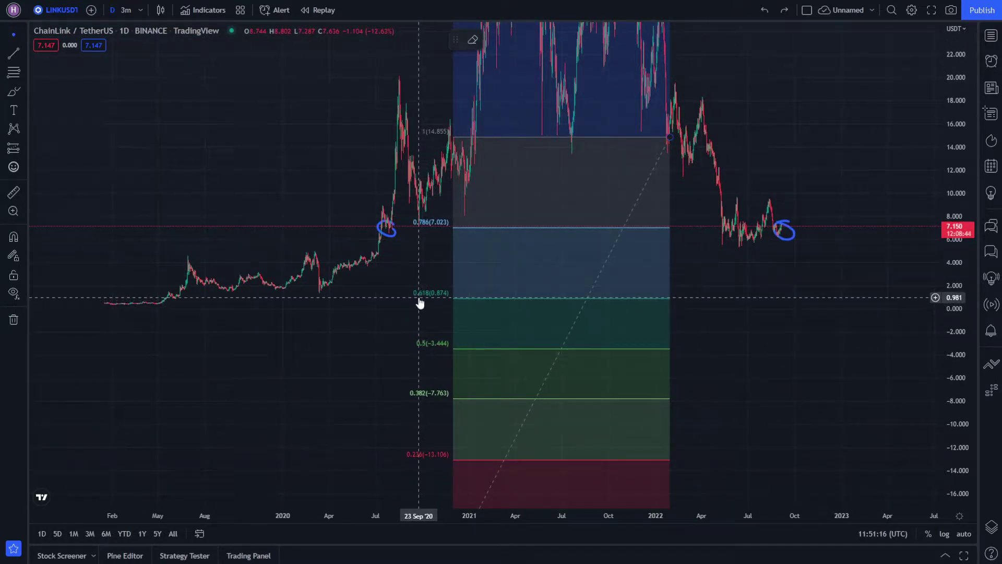
click(13, 92)
mouse_move(444, 287)
mouse_down()
mouse_move(418, 307)
mouse_move(443, 285)
mouse_up()
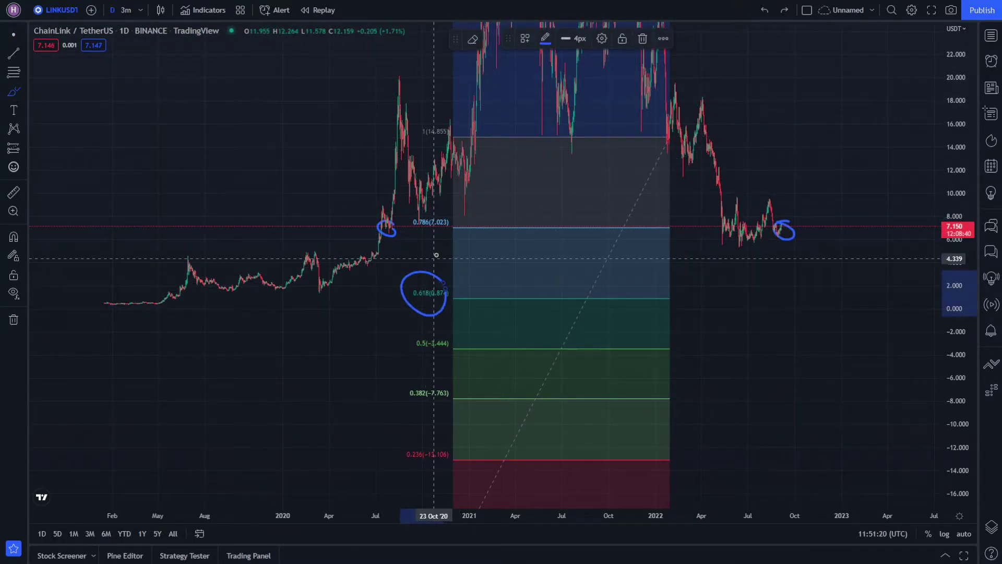
mouse_move(438, 215)
mouse_down()
mouse_move(411, 225)
mouse_move(460, 230)
mouse_move(420, 229)
mouse_up()
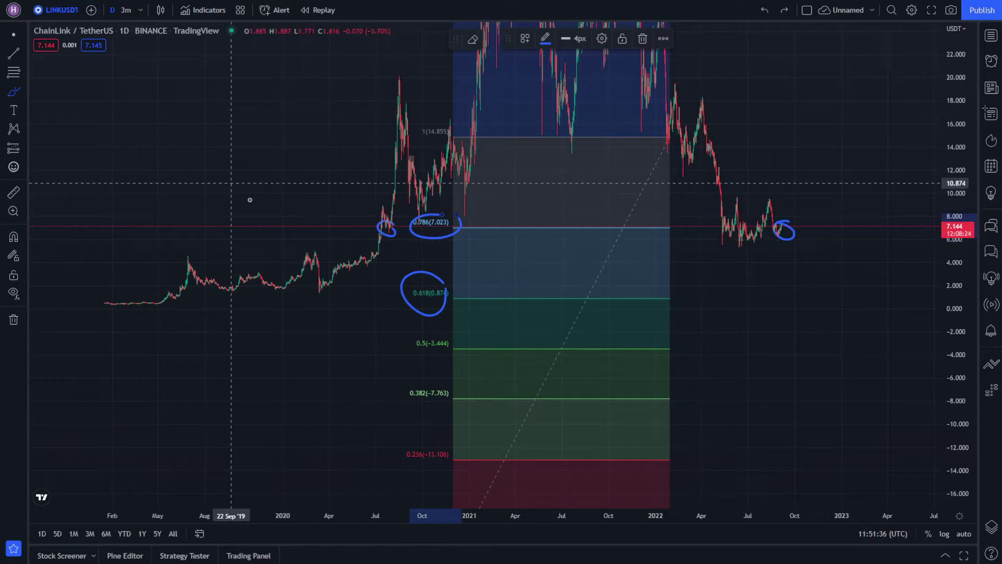
Handwrite the subtraction "7 - 0.87" in the empty area below the early price history.
mouse_move(66, 345)
mouse_down()
mouse_move(88, 380)
mouse_move(121, 361)
mouse_move(135, 380)
mouse_up()
mouse_move(190, 348)
mouse_down()
mouse_move(214, 379)
mouse_move(187, 342)
mouse_up()
mouse_move(226, 373)
mouse_down()
mouse_move(262, 369)
mouse_move(264, 357)
mouse_move(298, 363)
mouse_move(297, 372)
mouse_up()
drag(309, 353, 279, 353)
drag(137, 360, 174, 356)
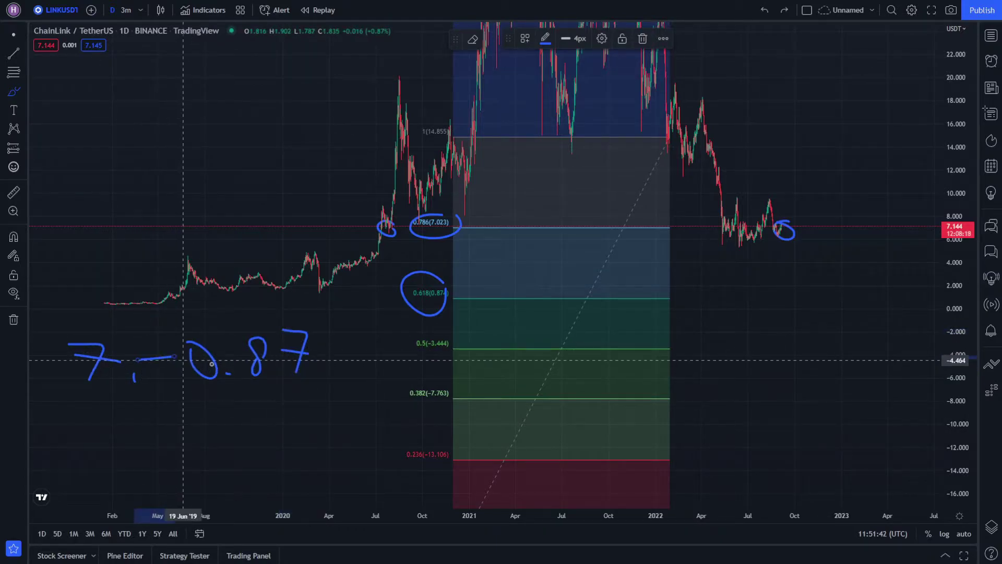
Handwrite the result "= 6.13" below the subtraction and draw a box around 6.13.
mouse_move(122, 418)
mouse_down()
mouse_move(158, 419)
mouse_move(165, 432)
mouse_up()
mouse_move(224, 401)
mouse_down()
mouse_move(219, 434)
mouse_move(245, 445)
mouse_up()
drag(261, 424, 262, 441)
drag(279, 406, 278, 429)
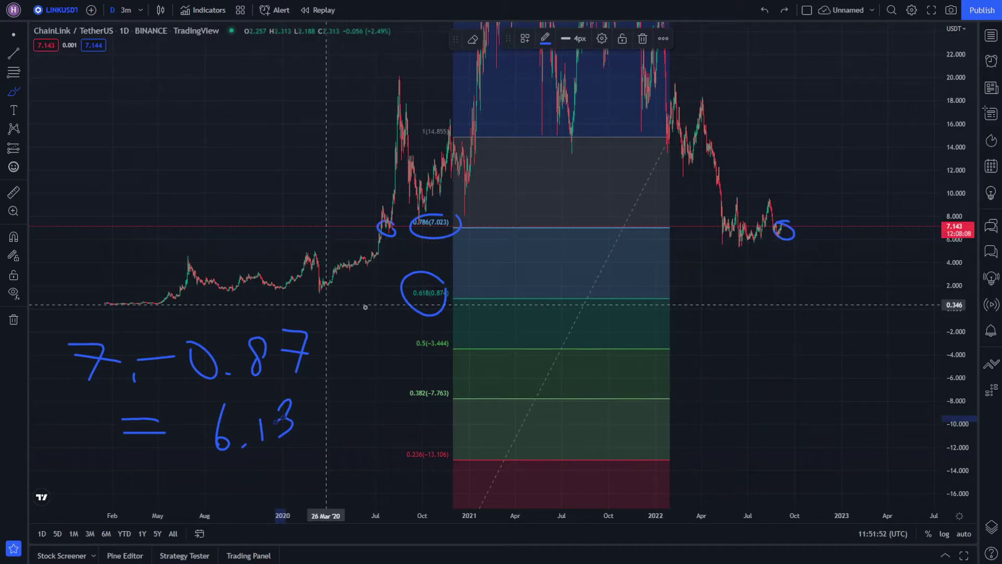
mouse_move(322, 456)
mouse_down()
mouse_move(202, 461)
mouse_move(260, 382)
mouse_move(342, 450)
mouse_move(316, 463)
mouse_up()
Draw a freehand stroke from the current price down to the 0.618 level.
click(19, 37)
drag(836, 251, 748, 272)
click(11, 72)
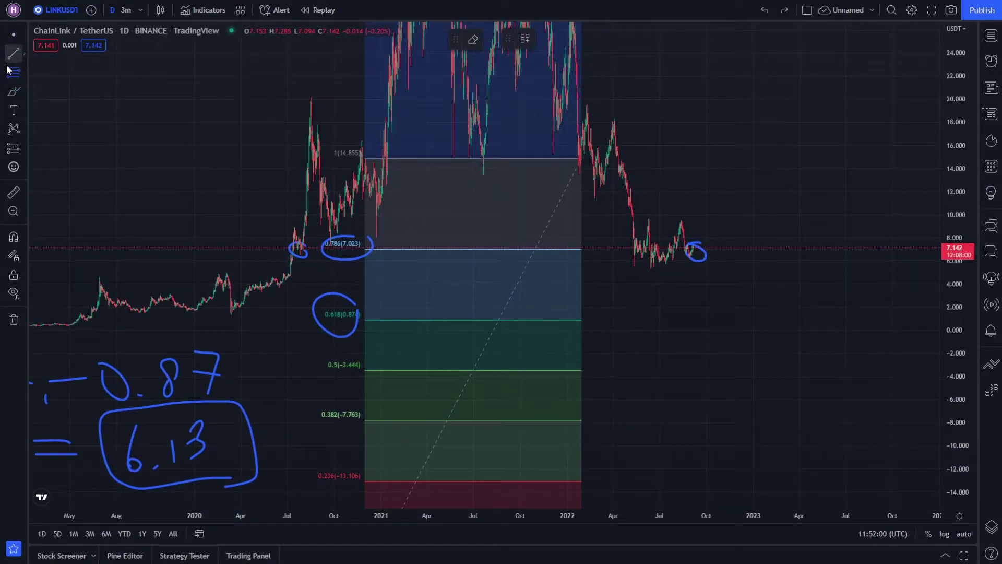
click(9, 92)
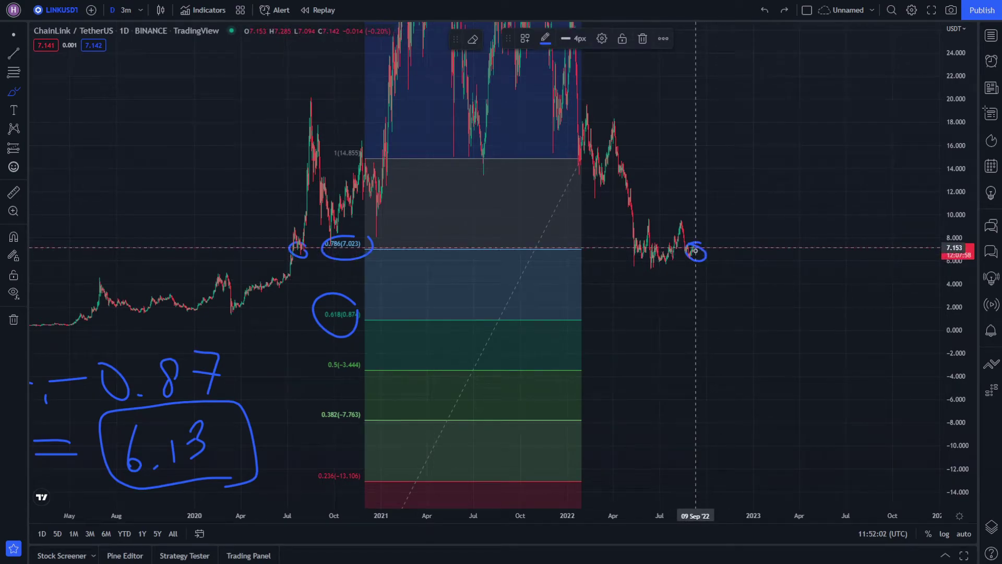
drag(695, 246, 702, 304)
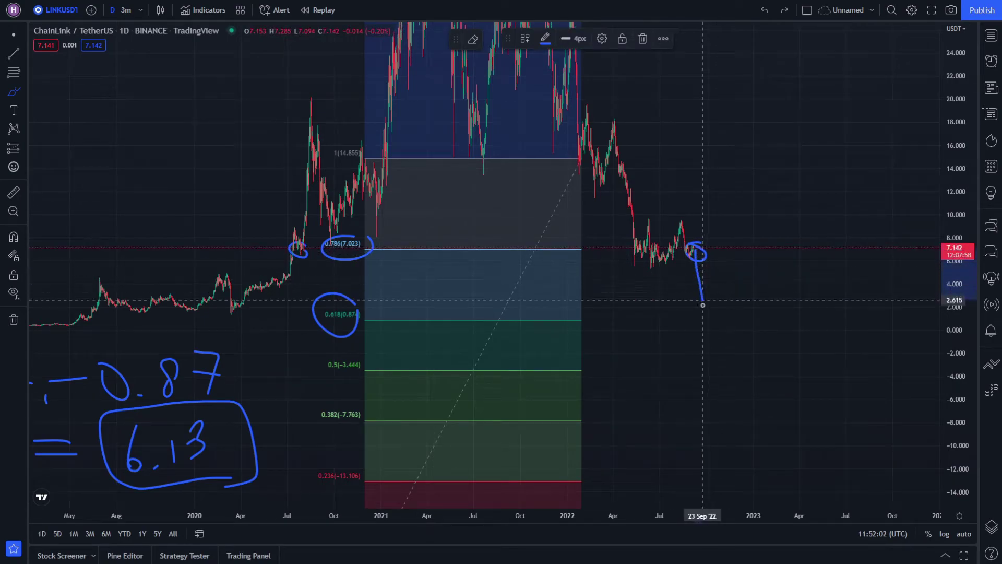
Draw a horizontal trend line extending the 0.618 level from the retracement's later edge to about August 2023.
click(14, 55)
click(871, 321)
drag(783, 360, 727, 361)
Delete the brush circle around the current September 2022 price.
click(14, 92)
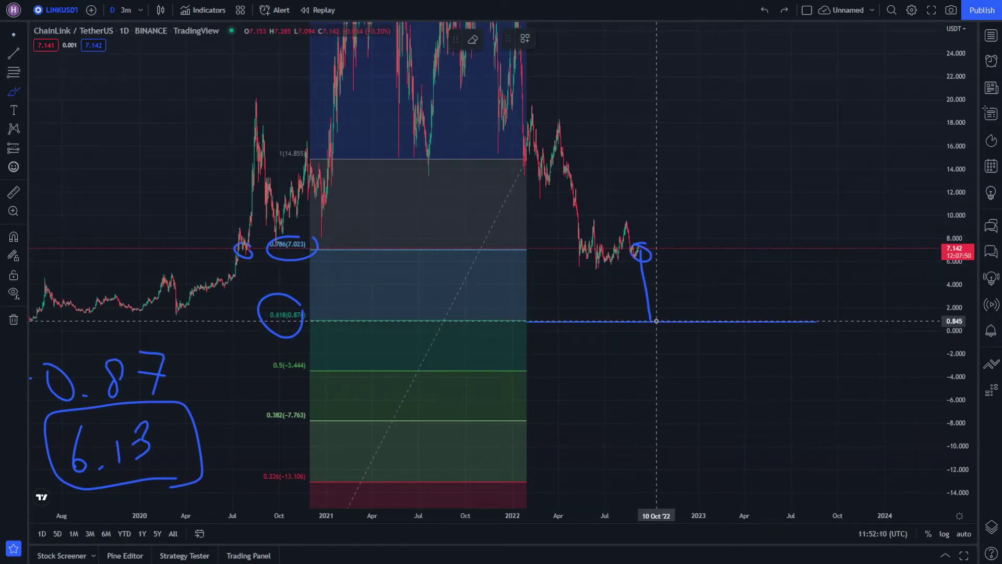
scroll(616, 334, up, 4)
click(14, 35)
drag(570, 167, 727, 181)
click(12, 54)
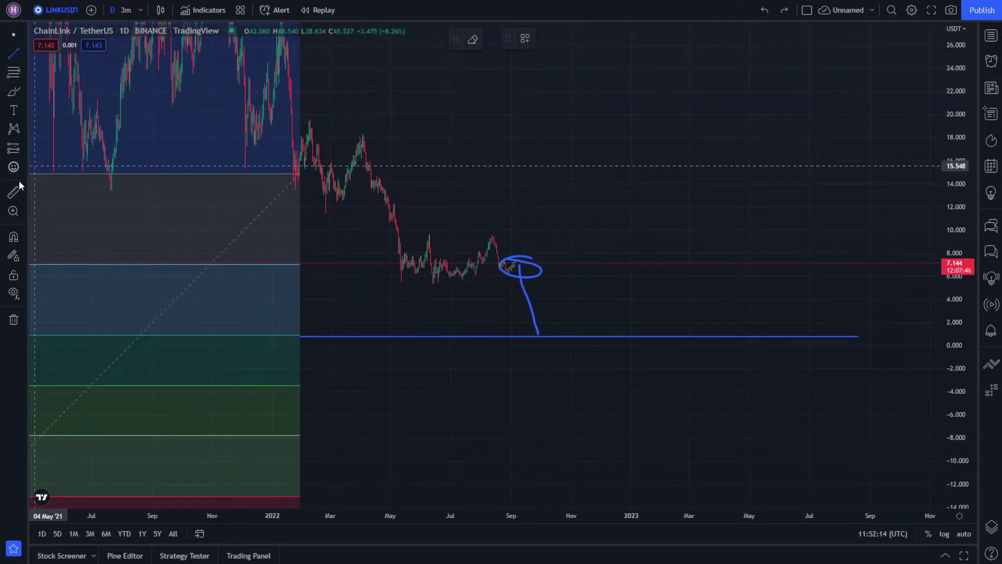
click(532, 275)
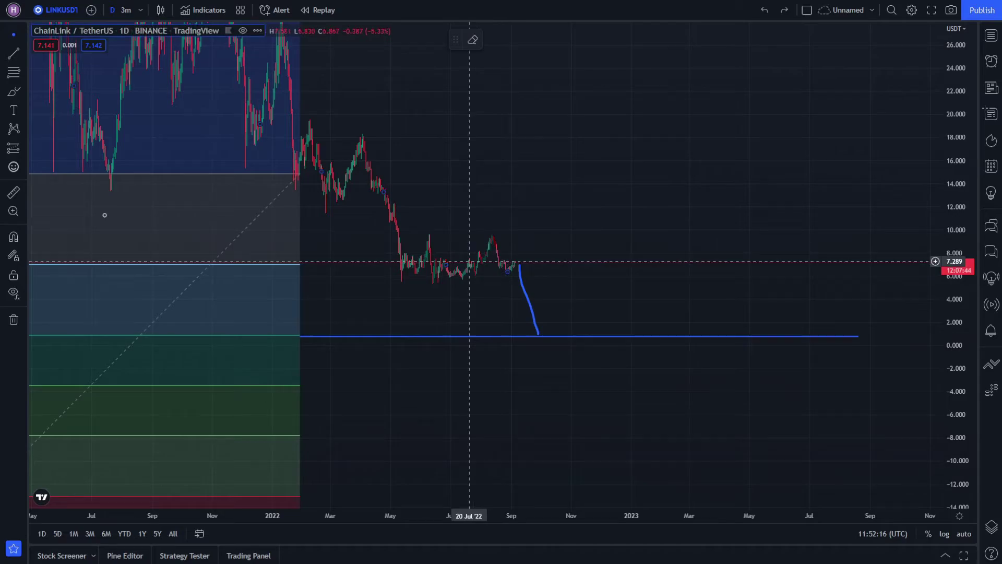
Draw a horizontal trend line through the June and August 2022 highs near 9.6 and circle the August high.
click(372, 236)
click(828, 233)
click(14, 92)
drag(506, 229, 497, 235)
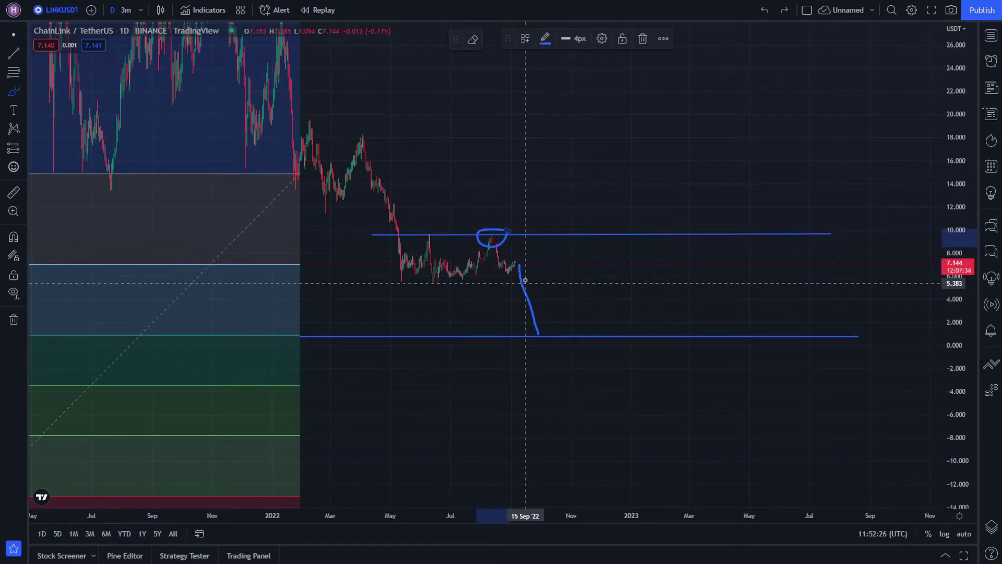
Add an arrowhead where the downward stroke meets the 0.618 line and loop the decline from the August high.
mouse_move(522, 320)
mouse_down()
mouse_move(541, 338)
mouse_move(543, 321)
mouse_up()
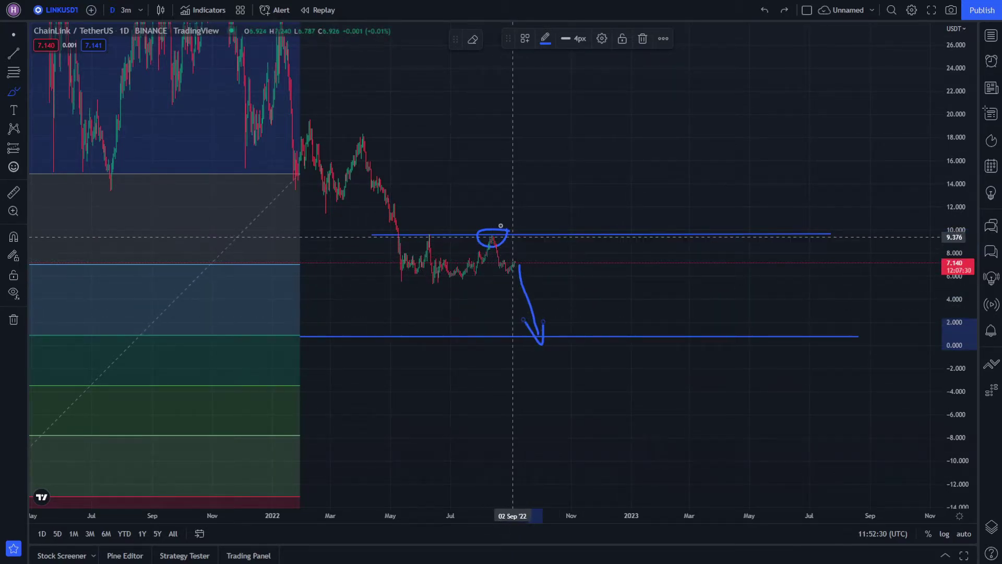
drag(513, 241, 495, 265)
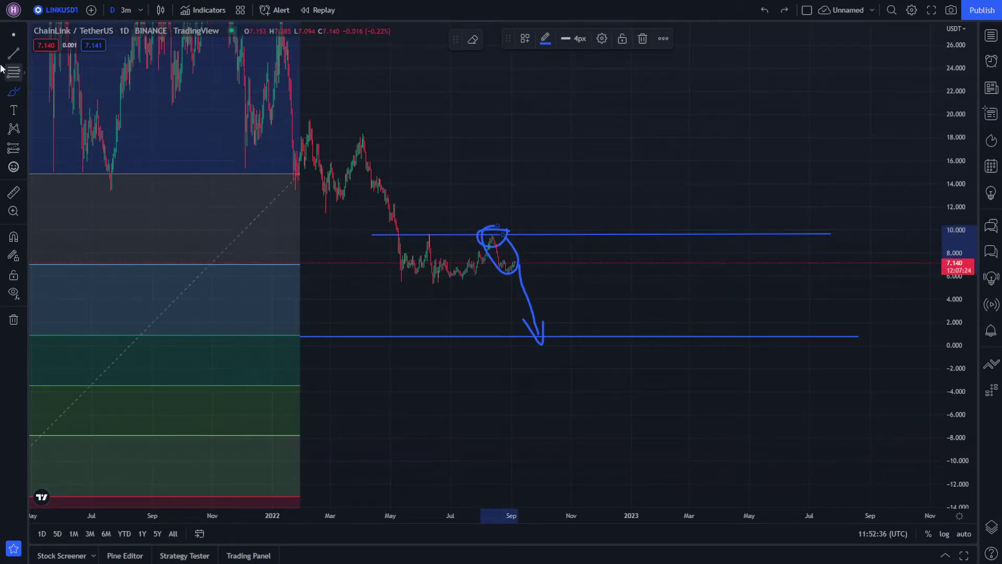
Draw a trend line extending the 0.786 level from 29 January 2022 at 7.062 to 31 August 2023 at 7.198.
key(alt+t)
click(300, 264)
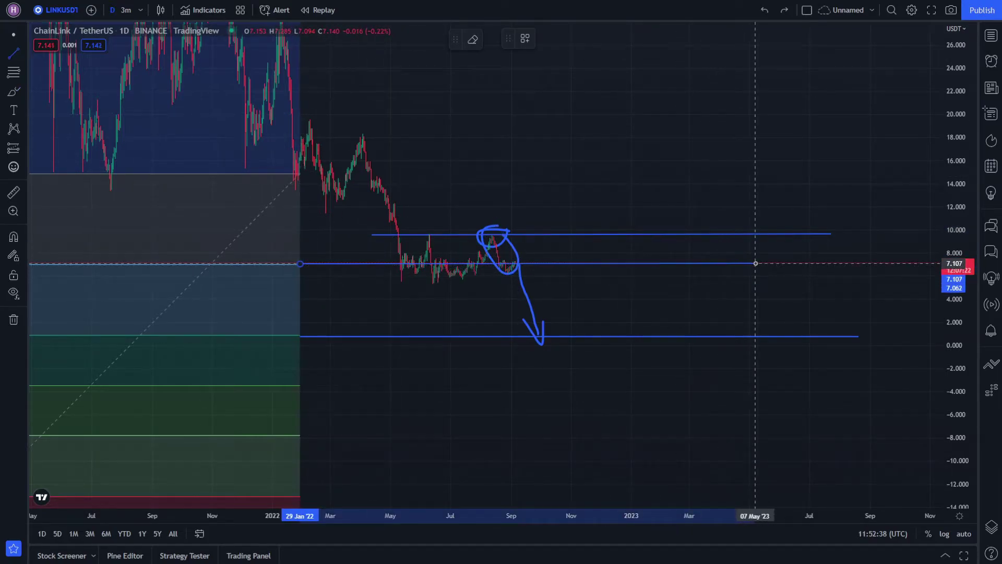
click(869, 262)
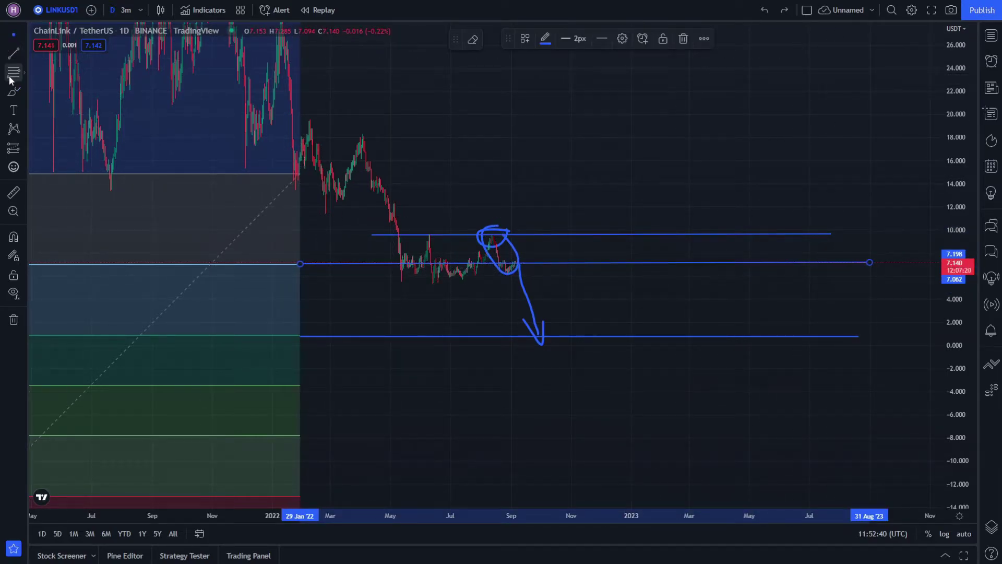
Draw a freehand wave from the current price swinging between the 9.6 and 7.1 lines until about late November 2022.
click(13, 52)
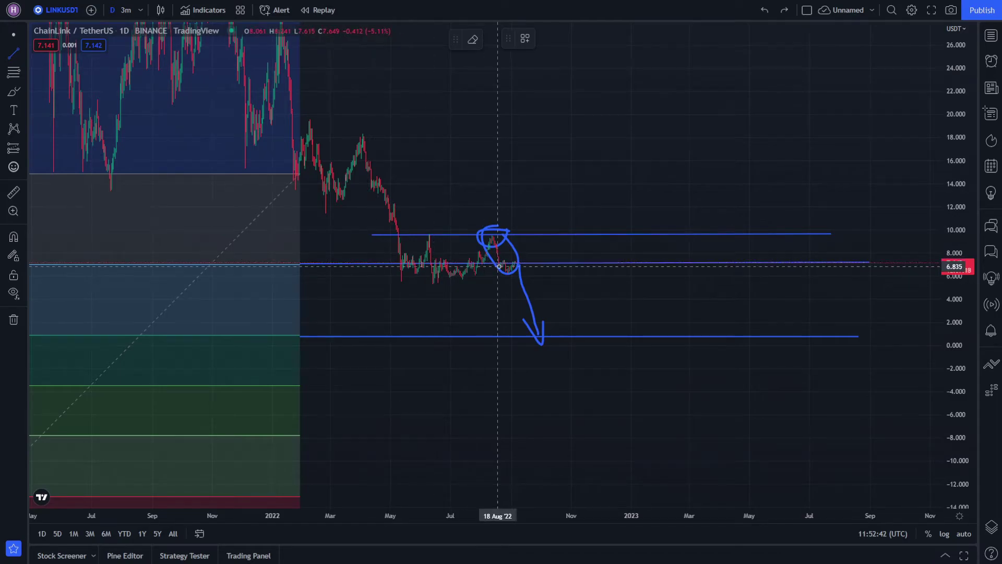
drag(517, 260, 546, 246)
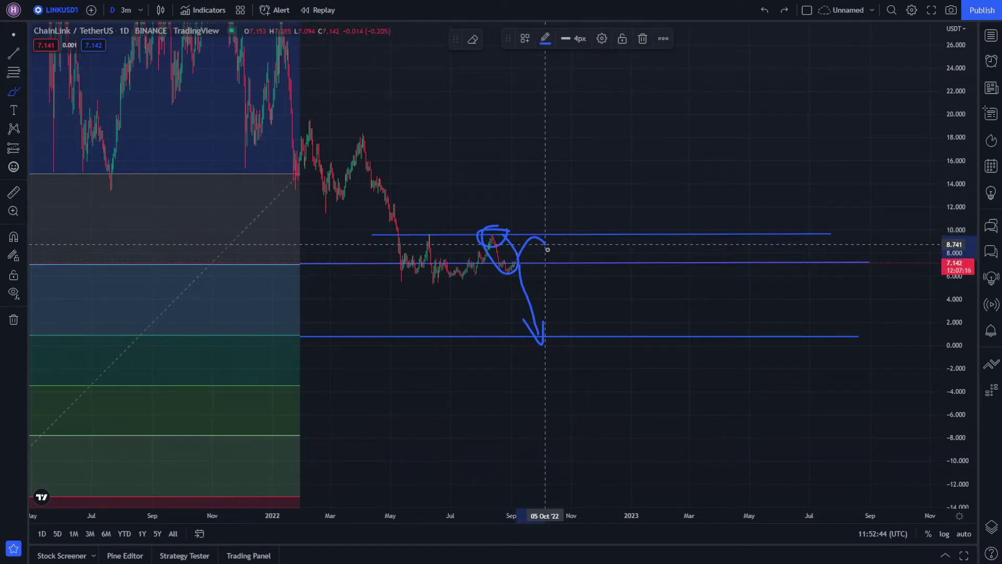
click(13, 35)
Examine the projected sideways range and downward arrow against the 2022 price action.
drag(527, 152, 790, 167)
mouse_move(416, 172)
mouse_down()
mouse_move(507, 168)
mouse_move(398, 166)
mouse_move(266, 239)
mouse_move(249, 283)
mouse_move(221, 276)
mouse_up()
drag(552, 524, 391, 501)
drag(549, 284, 798, 313)
click(13, 54)
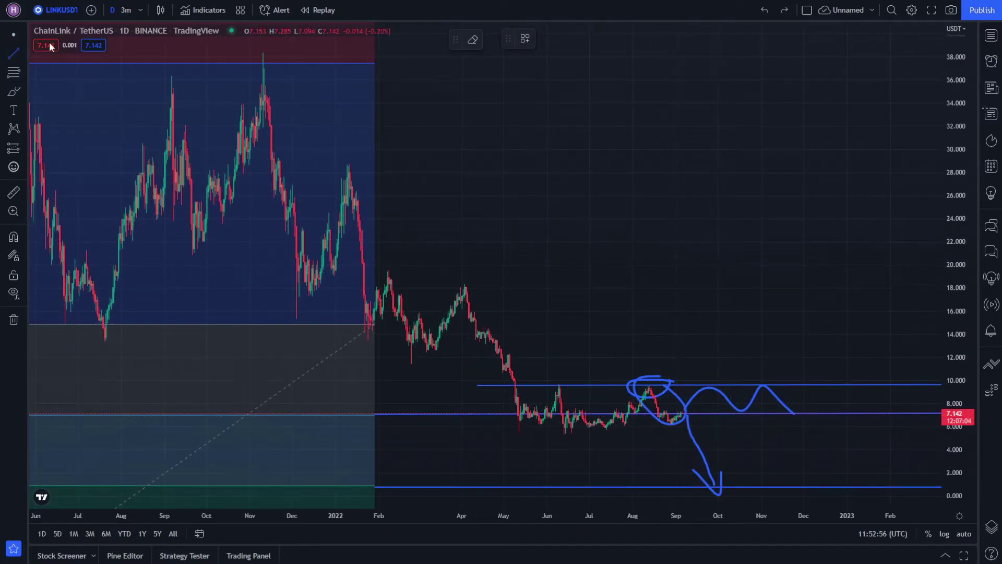
drag(503, 138, 604, 37)
drag(551, 201, 509, 204)
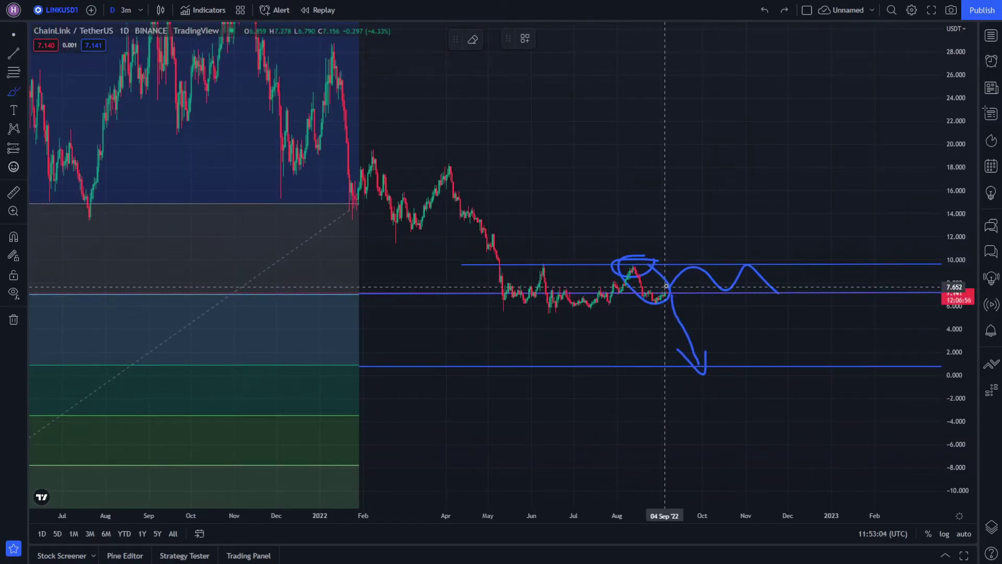
drag(532, 519, 664, 499)
click(1, 43)
Compare the 2020 lows around the 0.786 level with the 2022 price range and its projected paths.
drag(51, 116, 450, 128)
mouse_move(334, 221)
mouse_down()
mouse_move(49, 233)
mouse_move(0, 244)
mouse_up()
drag(805, 188, 734, 347)
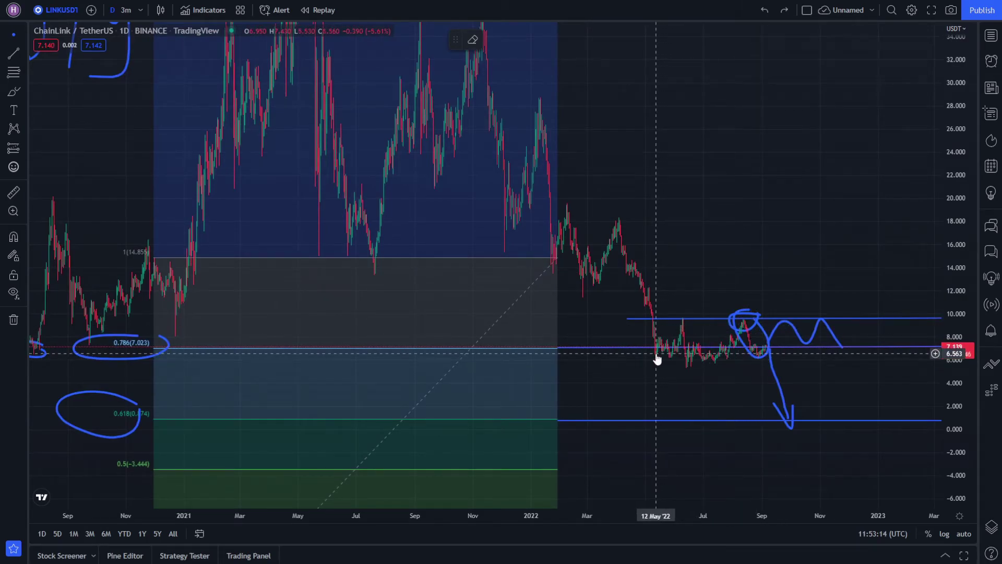
drag(654, 355, 851, 264)
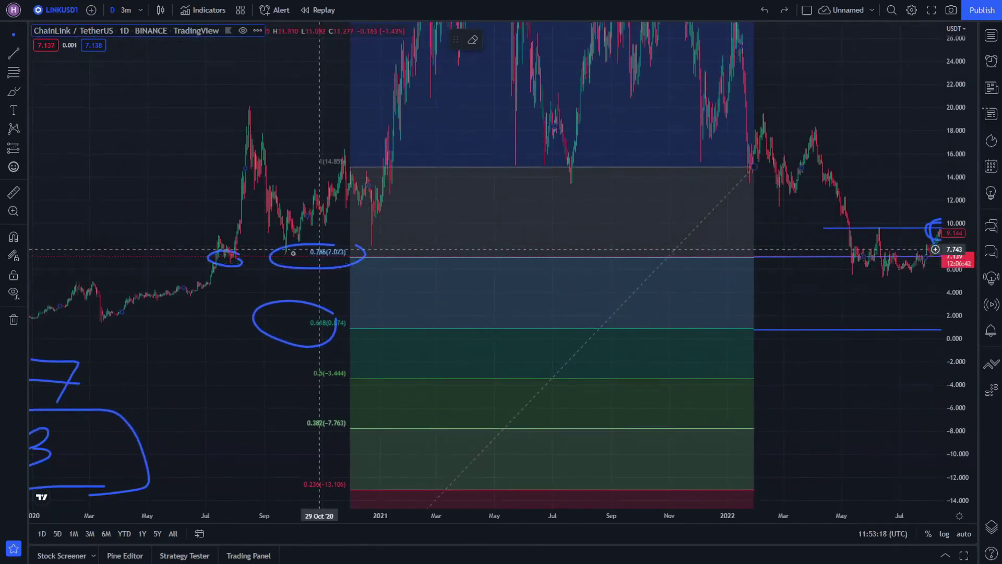
drag(280, 232, 179, 315)
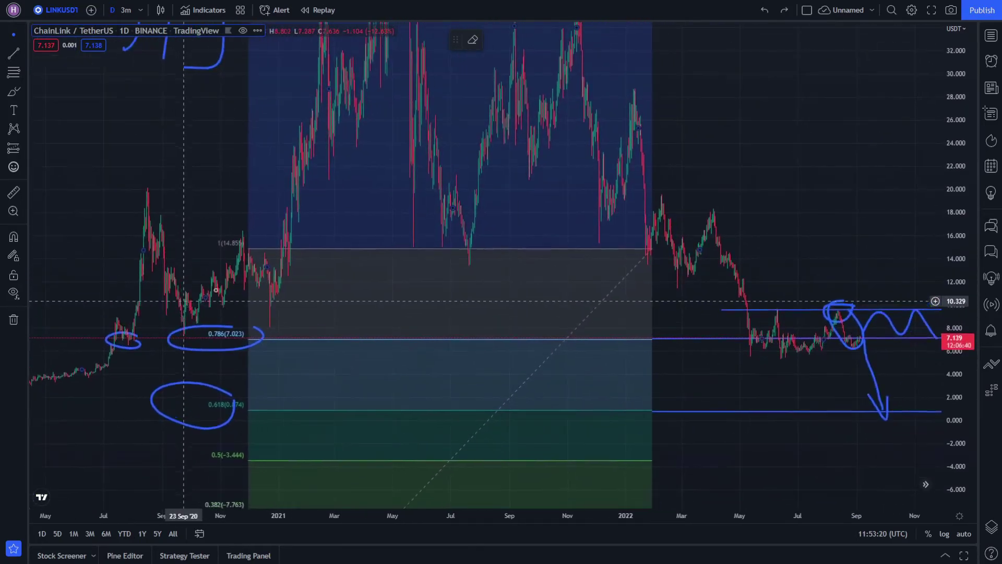
drag(460, 245, 674, 206)
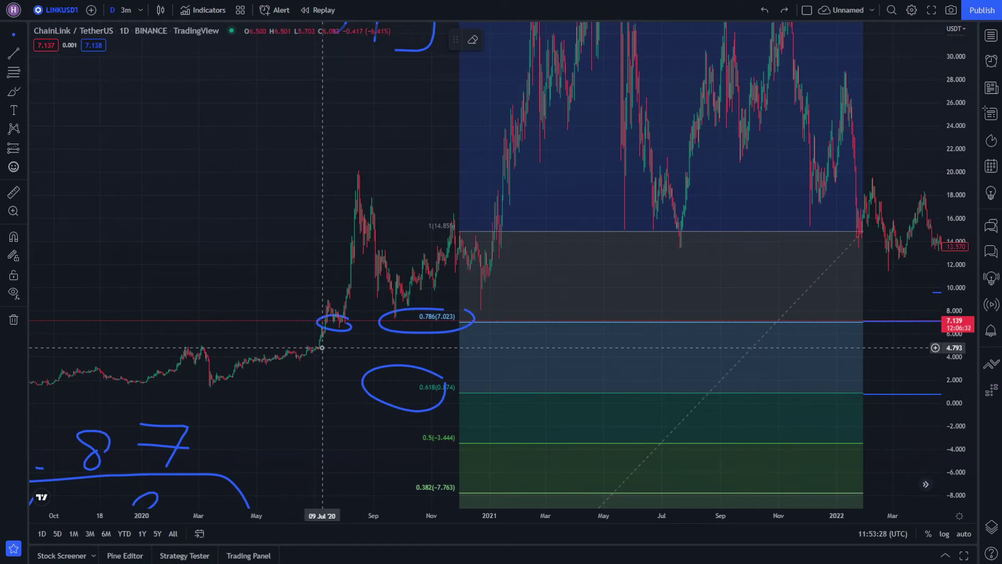
drag(336, 348, 174, 347)
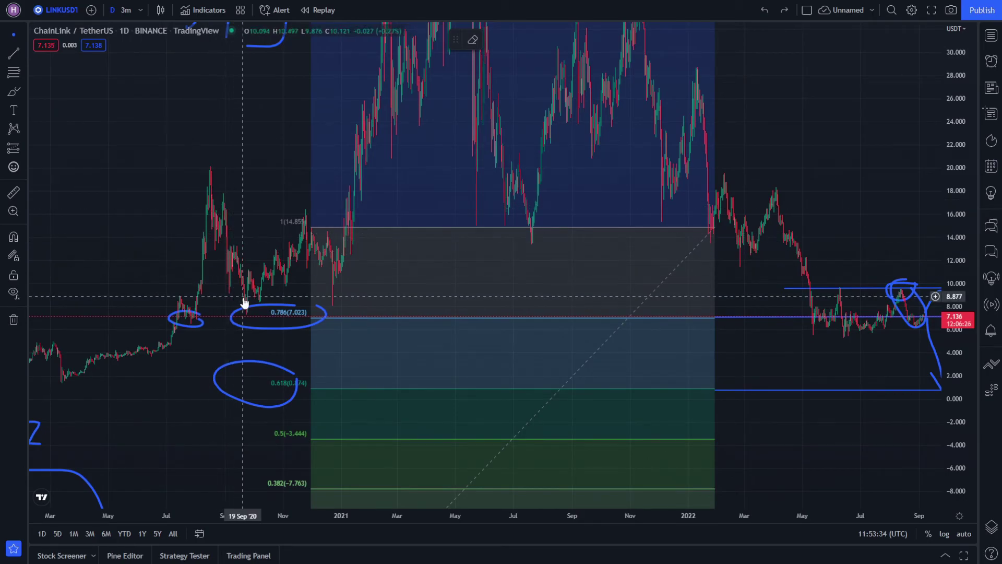
drag(241, 295, 105, 467)
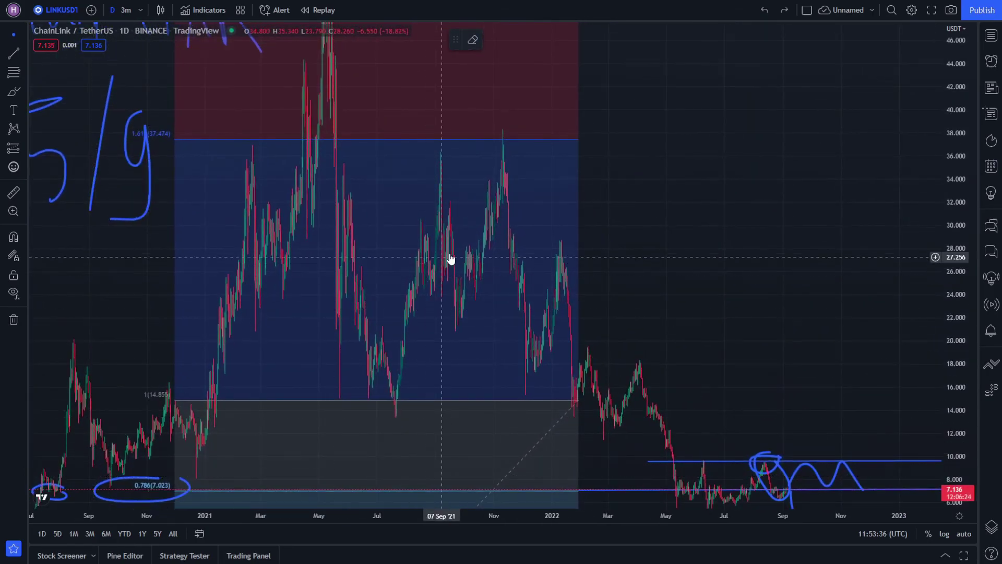
drag(568, 382, 526, 345)
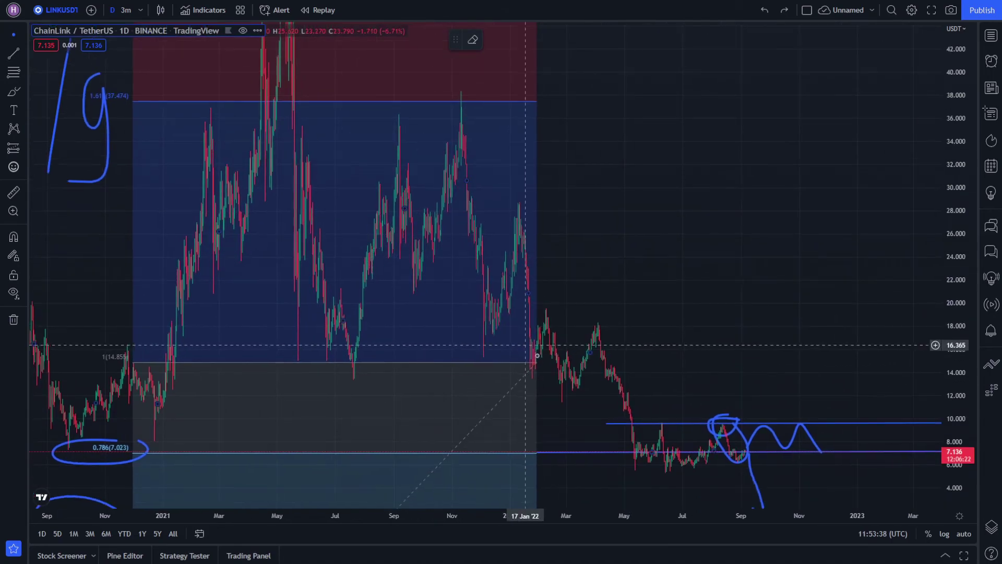
drag(658, 345, 717, 366)
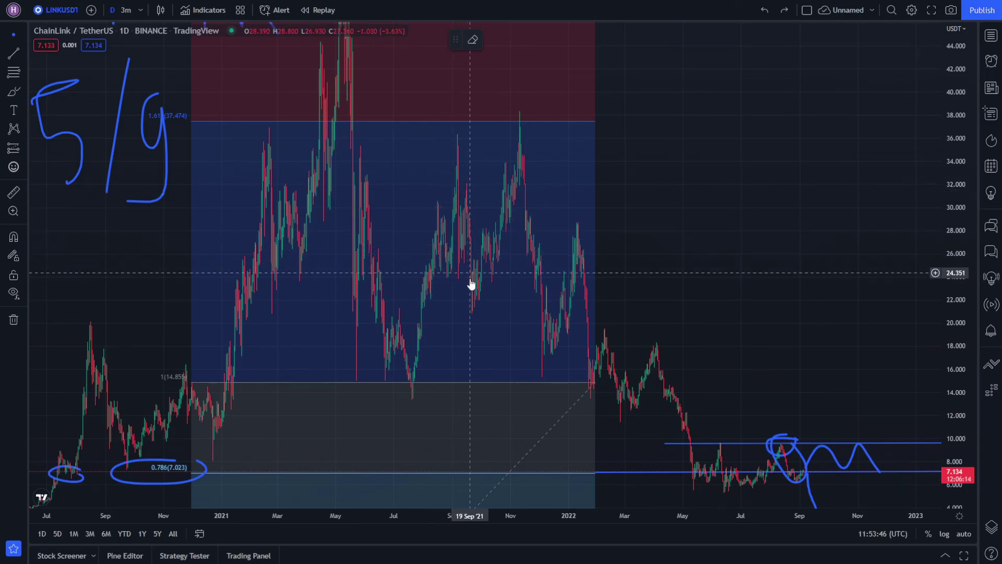
drag(467, 279, 261, 88)
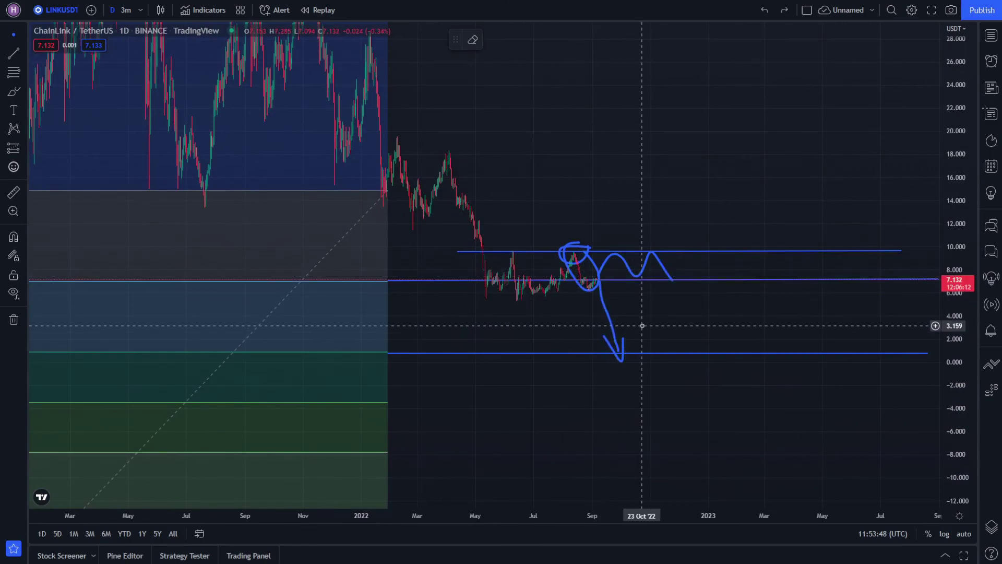